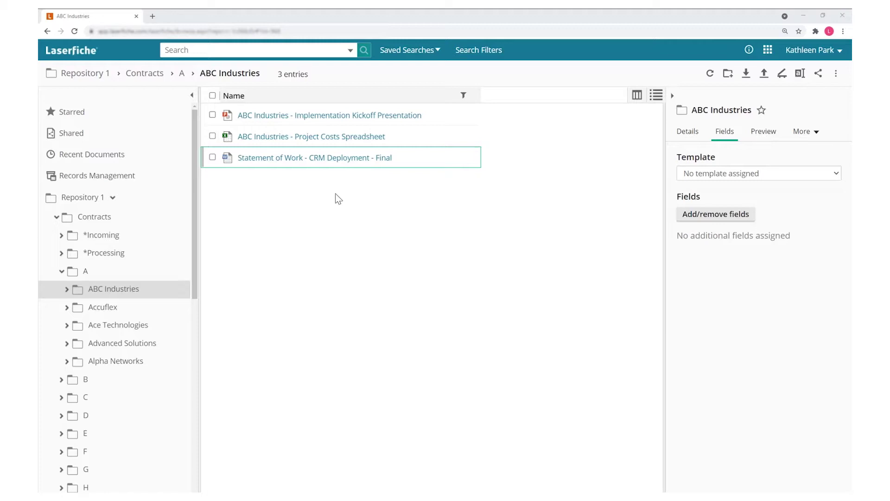
Step: Create a new Word document in ABC Industries with company ABC Industries and type Non-Disclosure Agreement
right_click(335, 193)
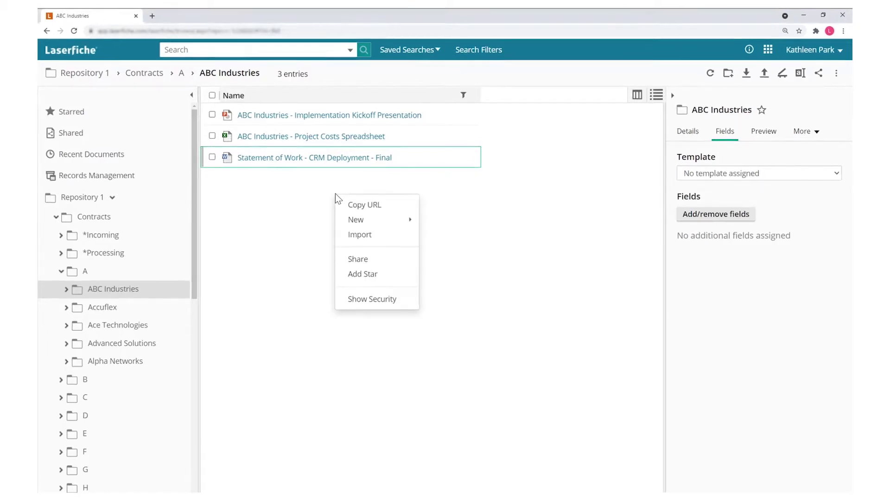
mouse_move(355, 219)
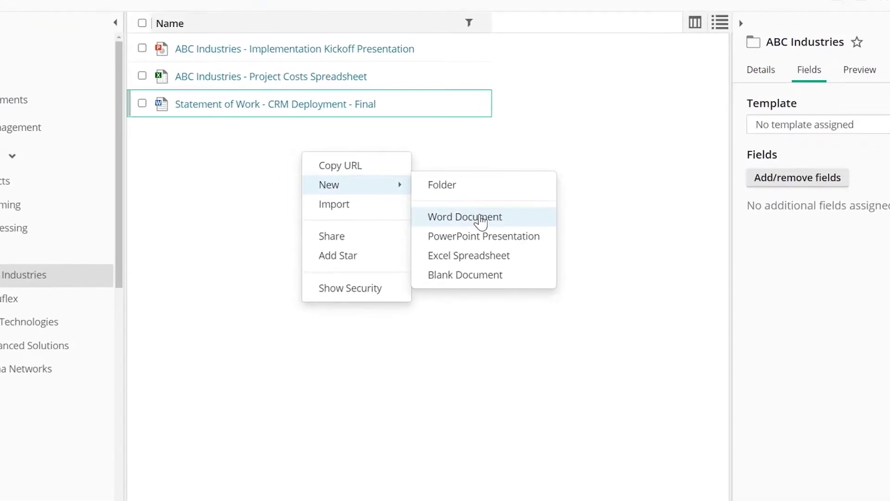
click(480, 218)
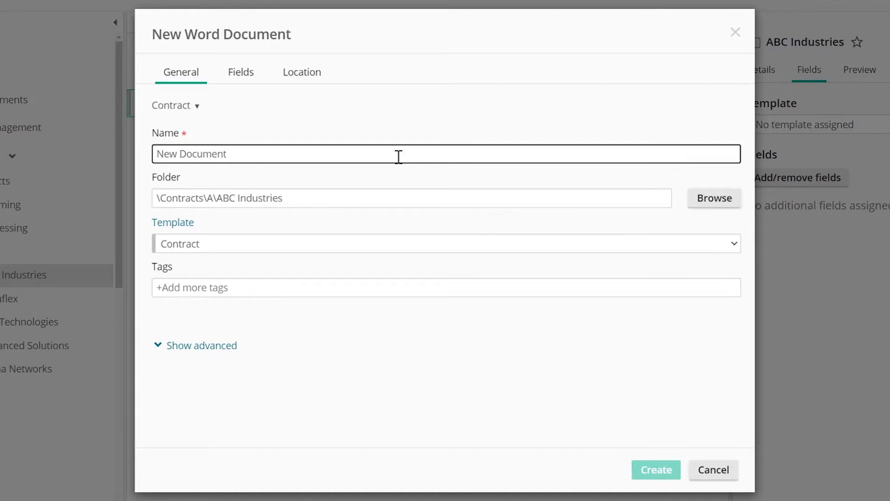
click(244, 79)
click(265, 169)
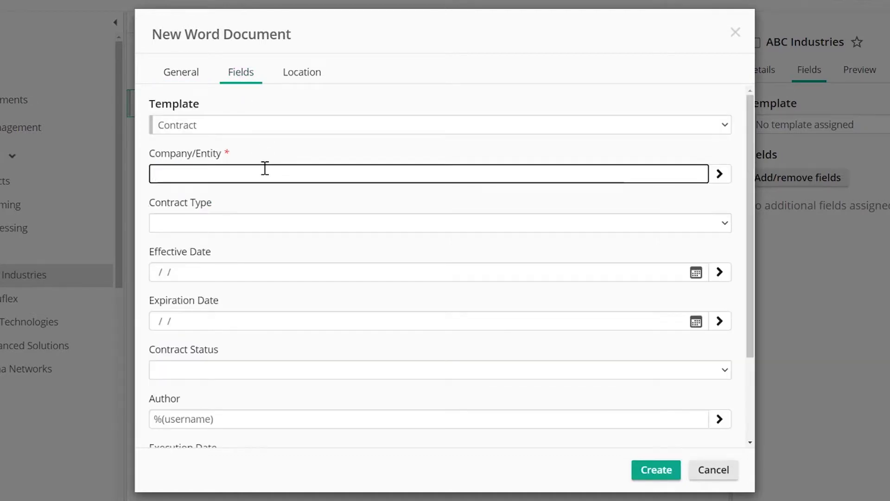
text(ABC Industries)
click(261, 229)
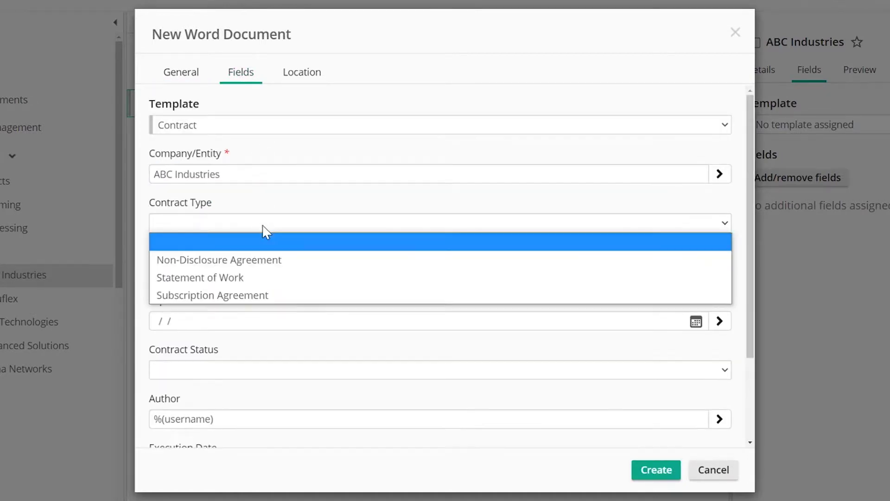
click(258, 257)
Step: Set the effective date to 6/17/2021 and expiration to 6/17/2022, then create the document
click(696, 272)
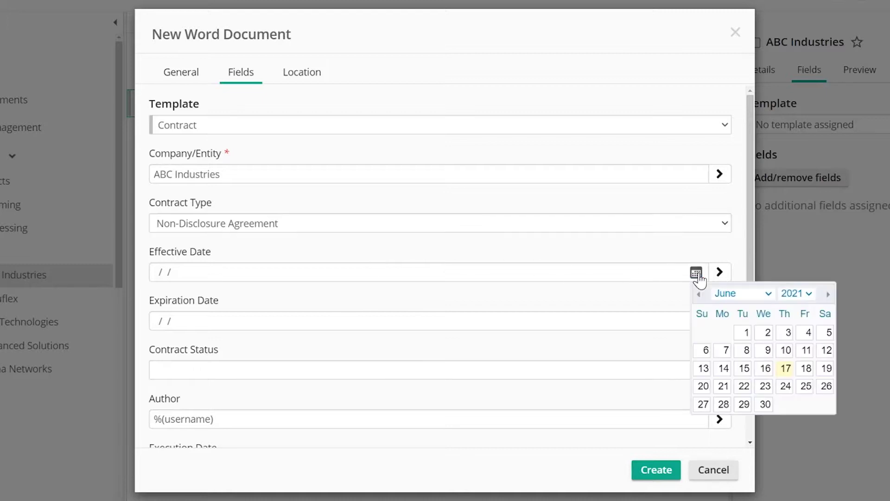
click(785, 371)
click(695, 322)
click(790, 348)
click(794, 197)
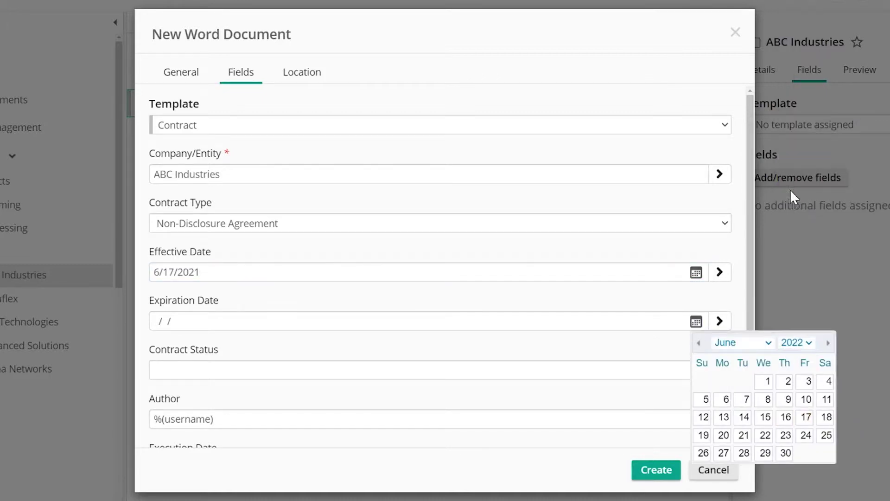
click(806, 417)
click(656, 469)
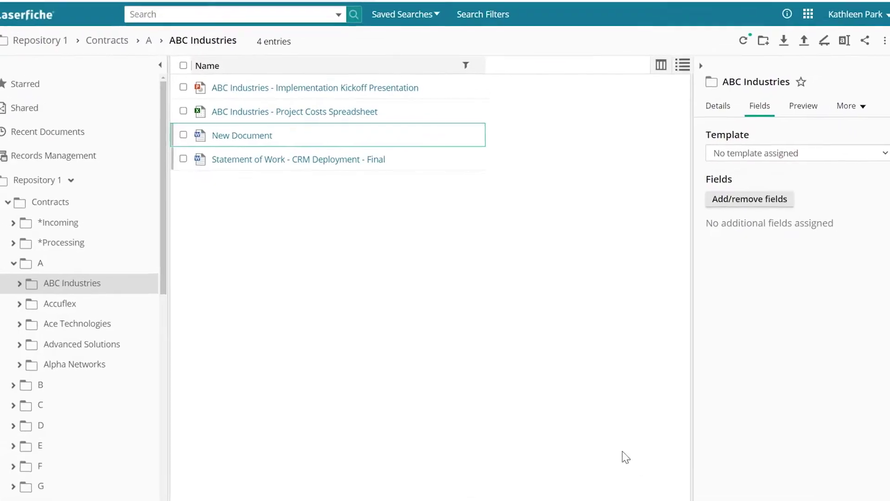
Step: Refresh the folder, open Non-Disclosure Agreement - Contract Draft and view its 5-year retention schedule
click(743, 40)
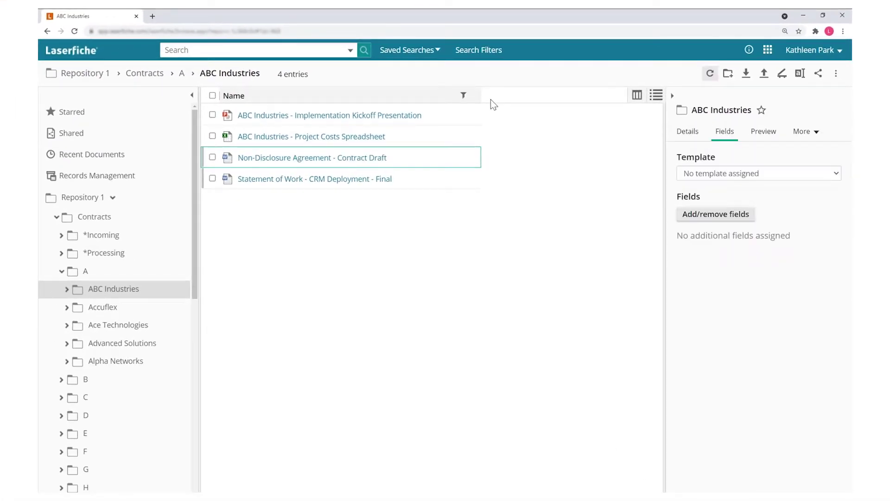
click(303, 159)
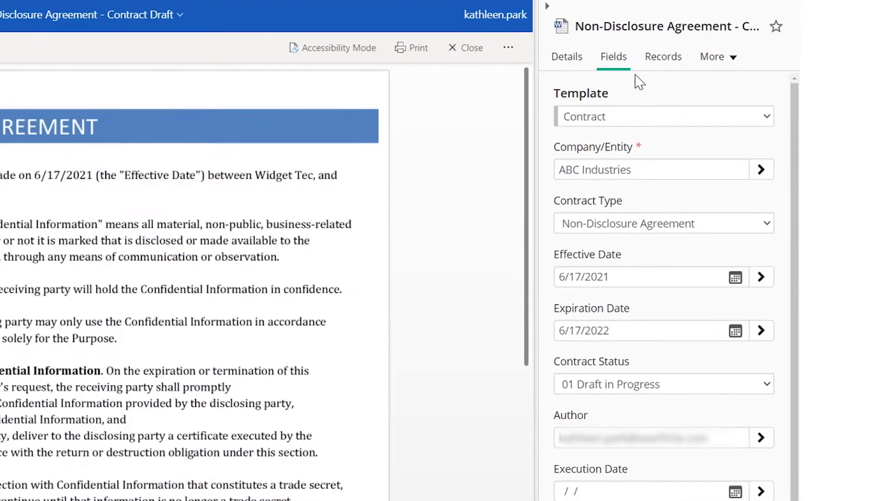
click(668, 65)
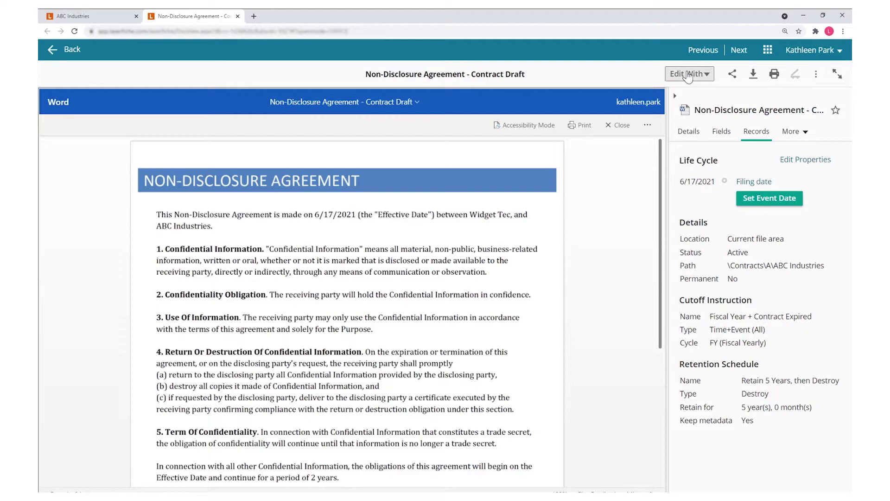
Step: In Word Online, append 'and not disclose it to other parties under any circumstances' to section 2
click(691, 74)
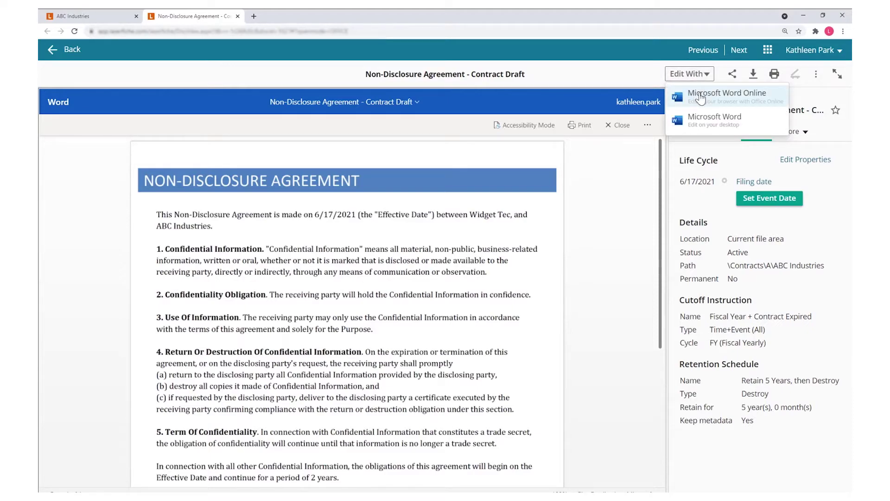
click(700, 96)
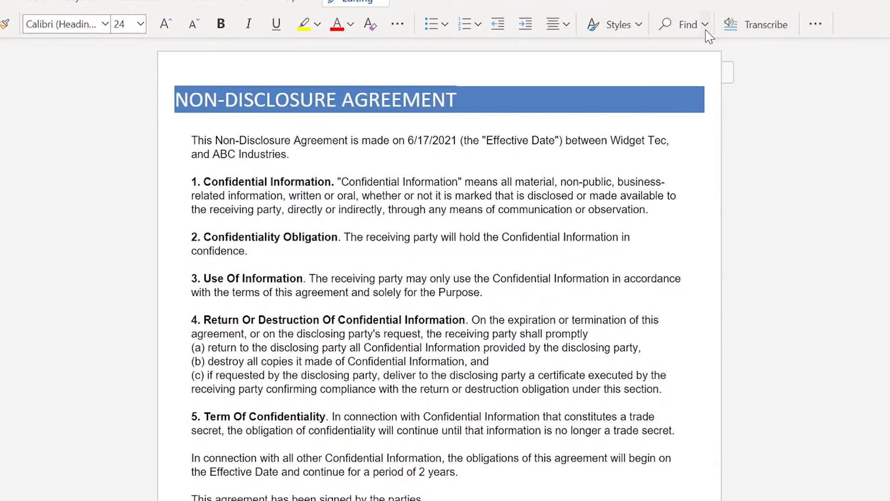
click(246, 254)
text(and not disclose it to other par)
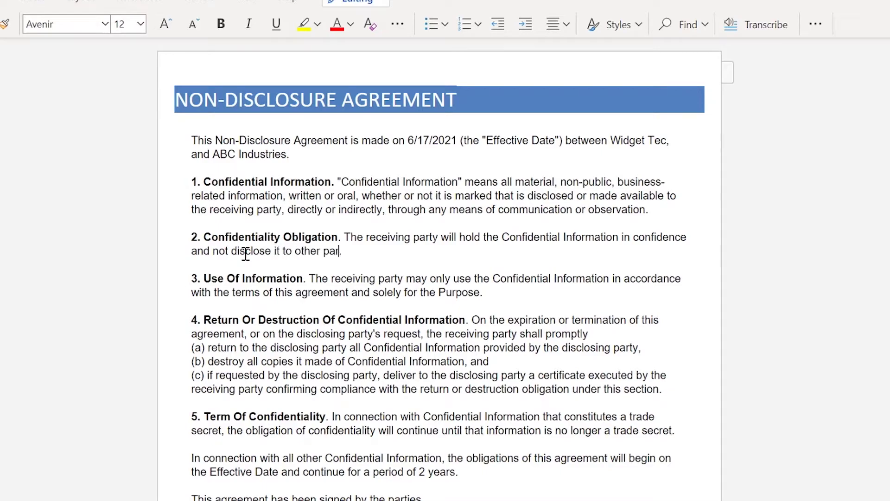
text(ties under any circumstances)
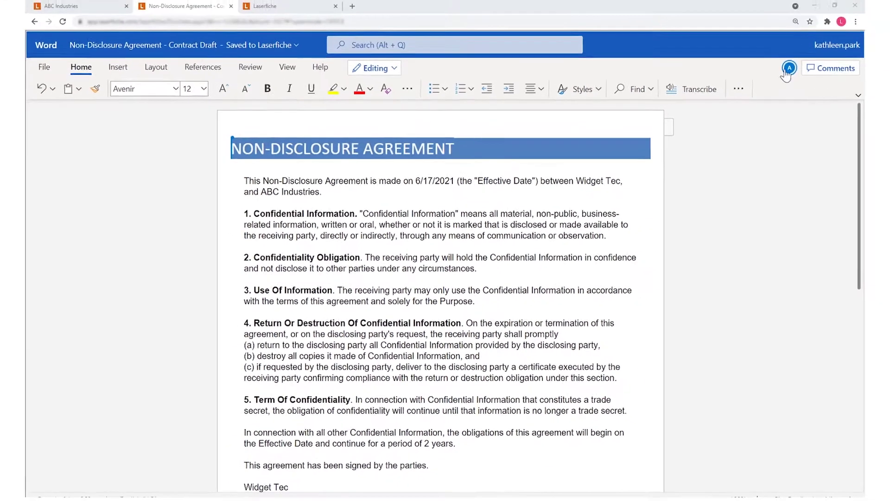
click(787, 70)
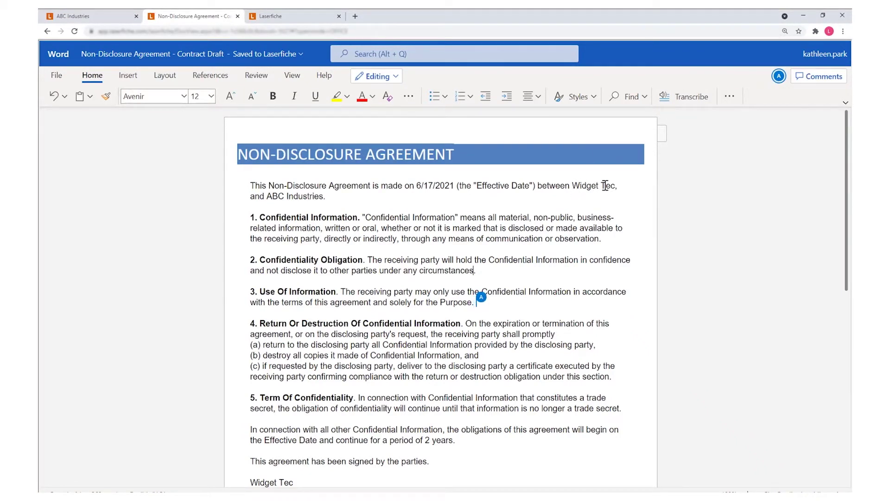
Step: Italicize the party names Widget Tec and ABC Industries
drag(614, 187, 573, 186)
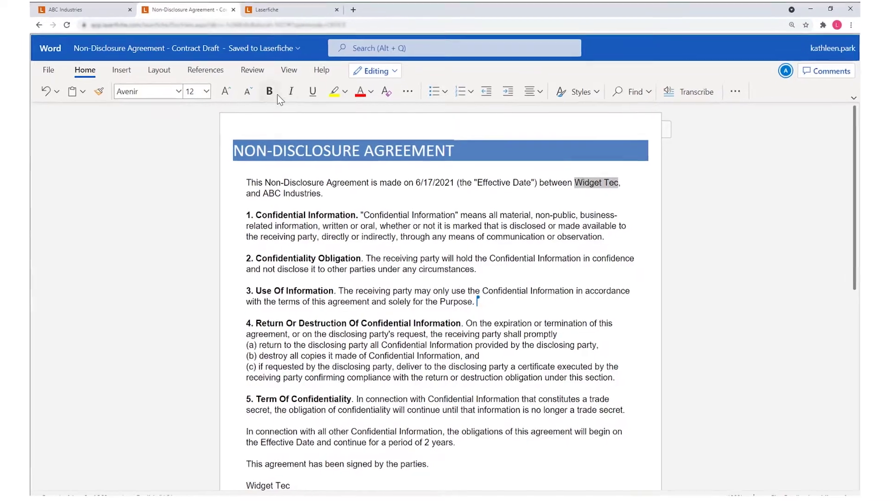
click(294, 96)
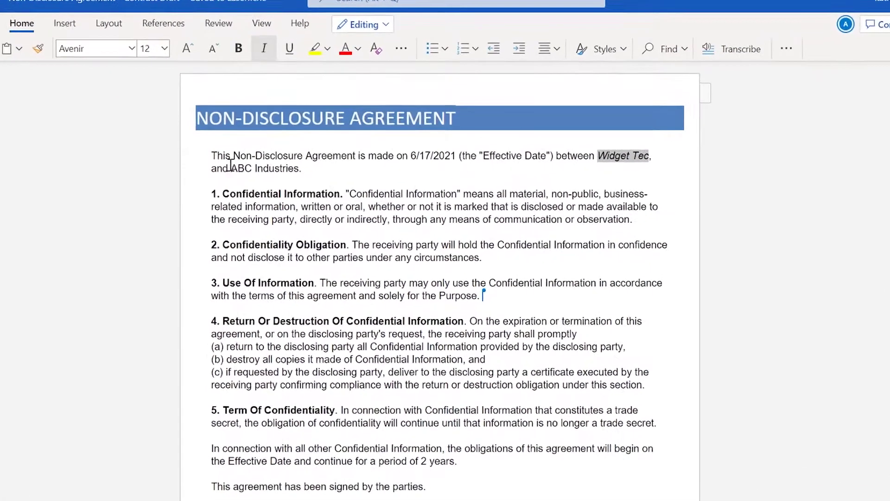
drag(231, 168, 300, 168)
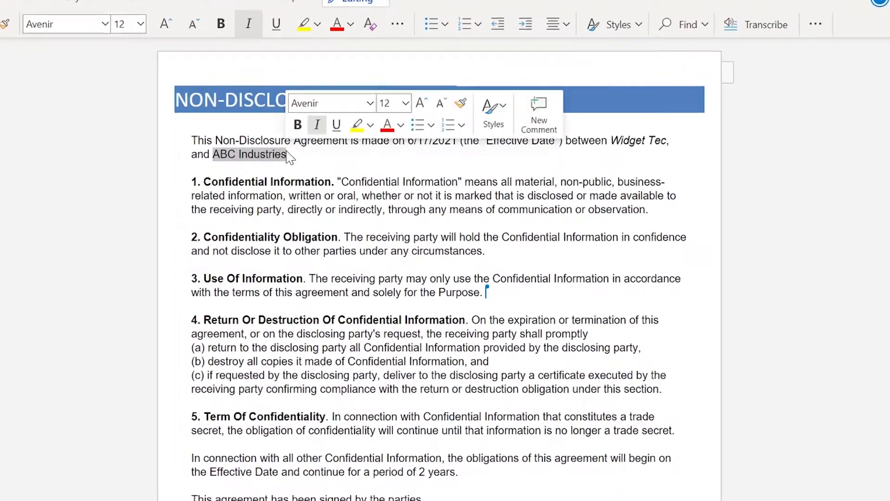
click(264, 48)
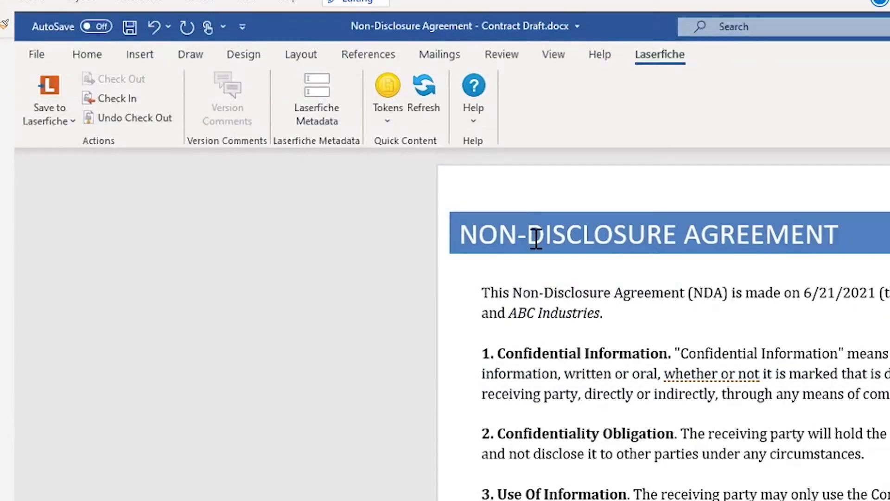
Step: Save the contract to Laserfiche as a new version with the comment 'Updated wording'
click(51, 118)
click(132, 169)
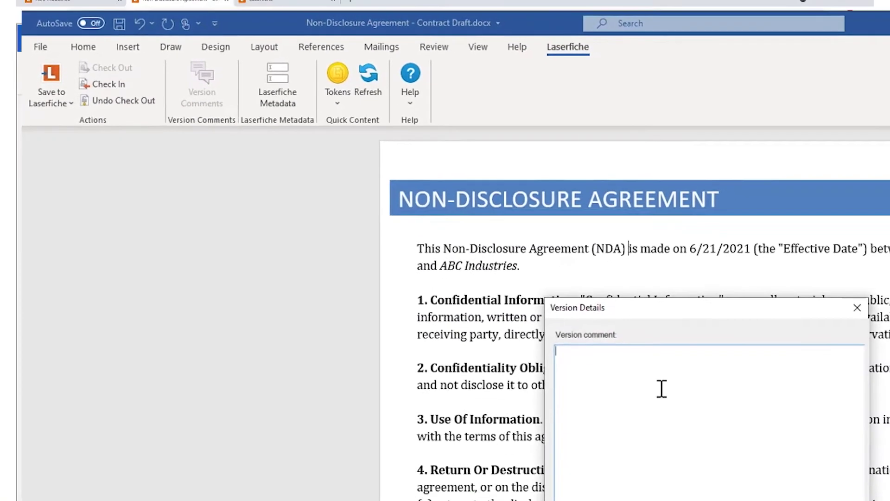
text(Updated wording)
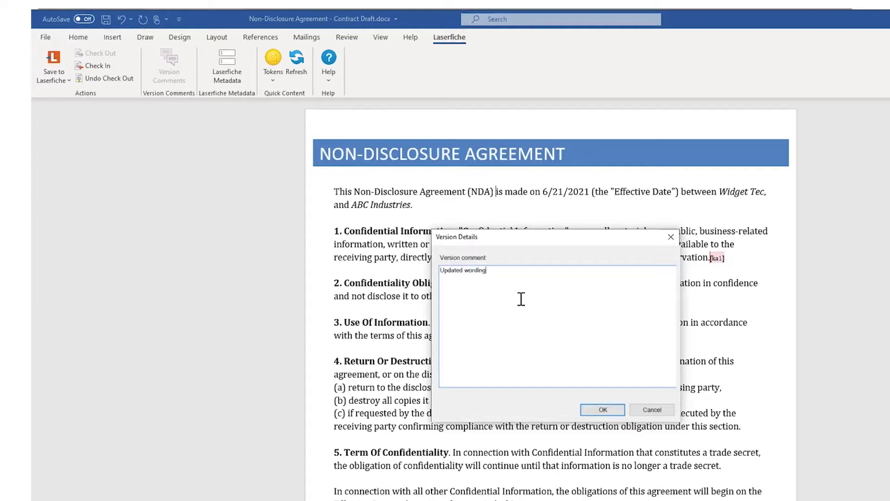
click(482, 325)
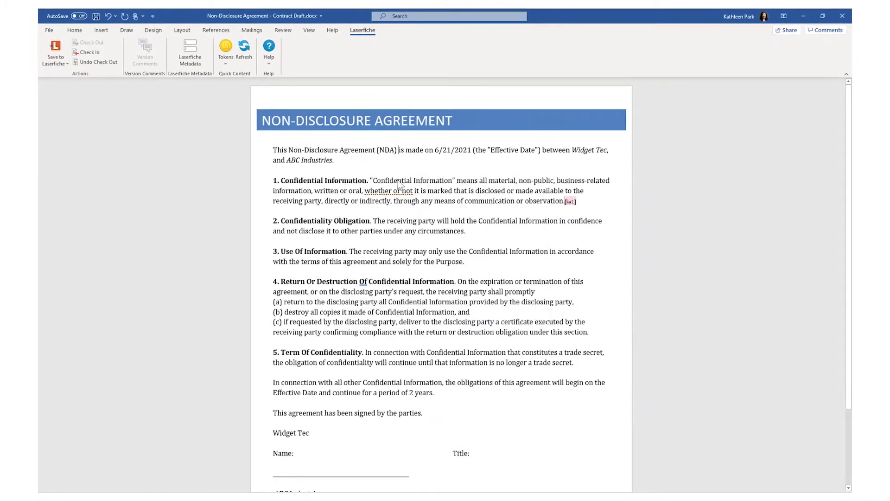
Step: Compare version 2 against version 1 in the Laserfiche metadata Versions list
click(192, 59)
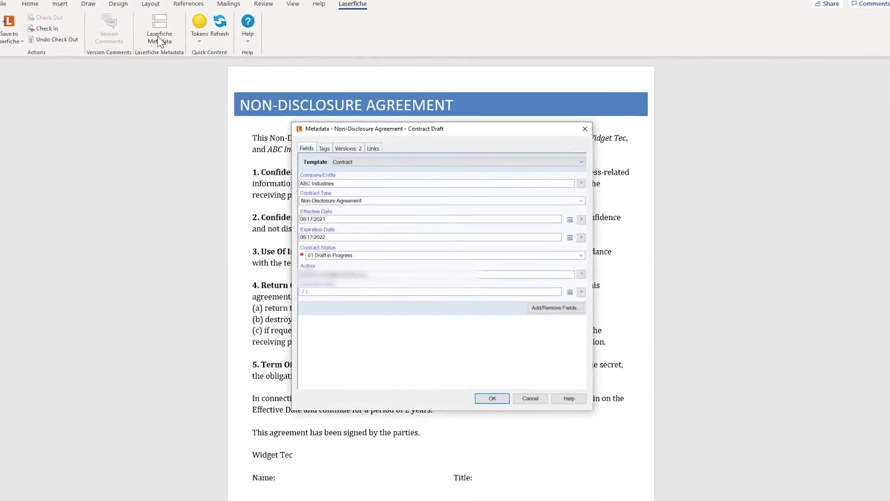
click(353, 148)
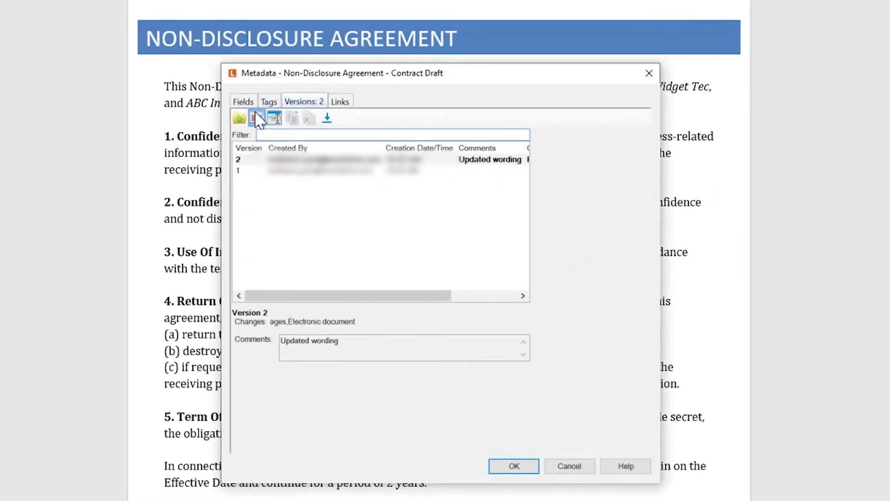
click(258, 119)
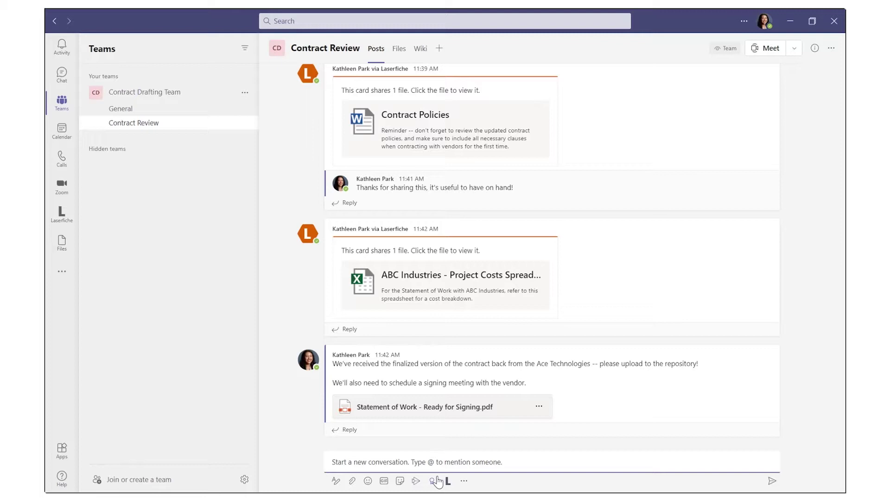
Step: Share the CRM System SOW file from Laserfiche with the comment 'Here's the draft so far, please take a look!'
click(448, 481)
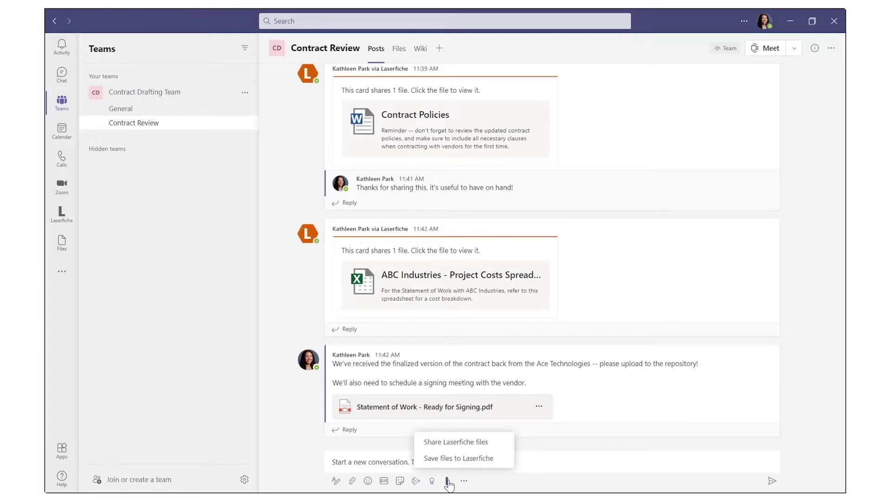
click(449, 442)
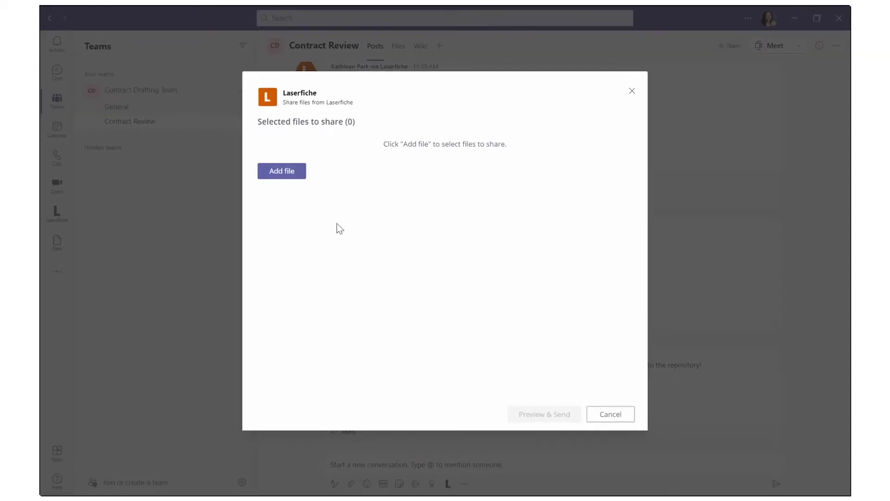
click(283, 171)
click(304, 200)
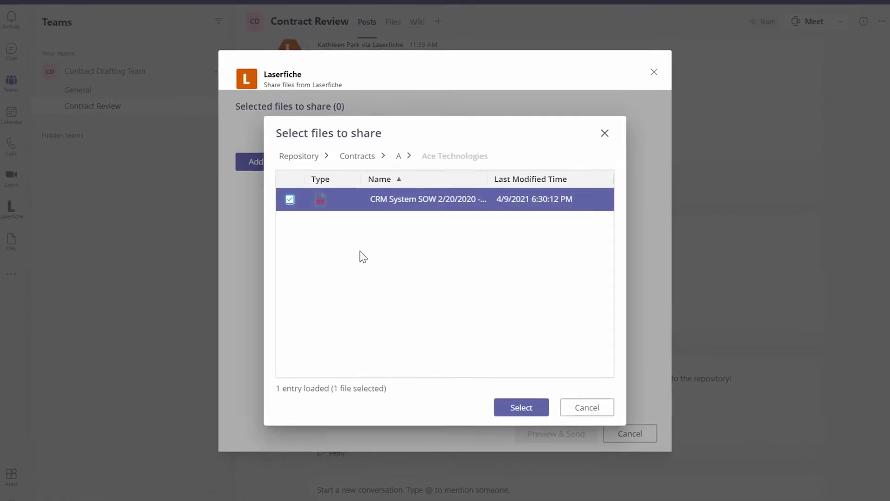
click(506, 410)
click(421, 173)
text(Here's the draft so far,)
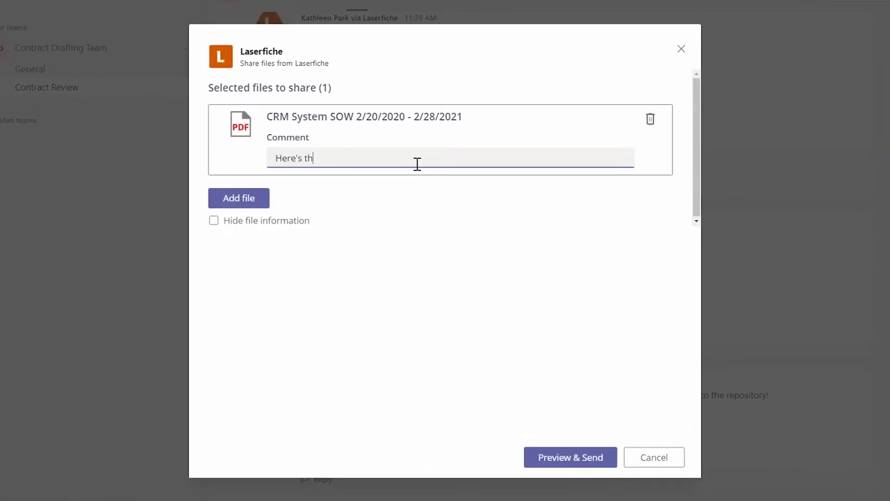
text( please take a look!)
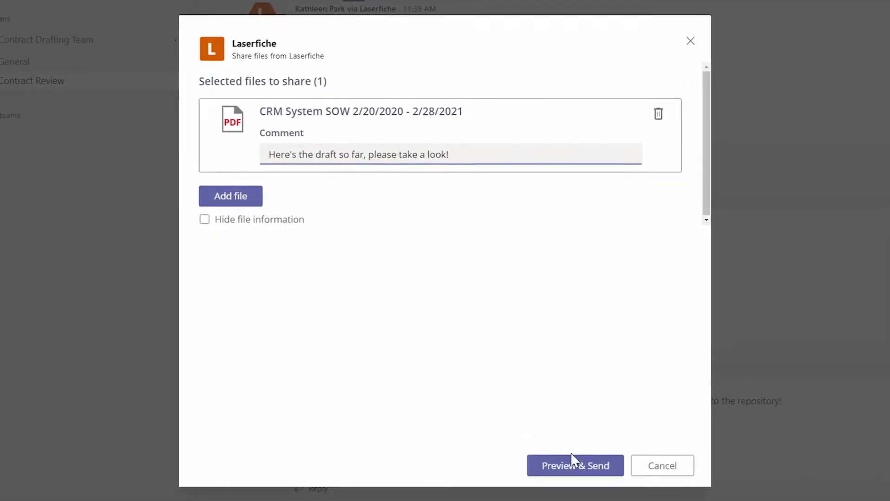
click(579, 463)
click(664, 438)
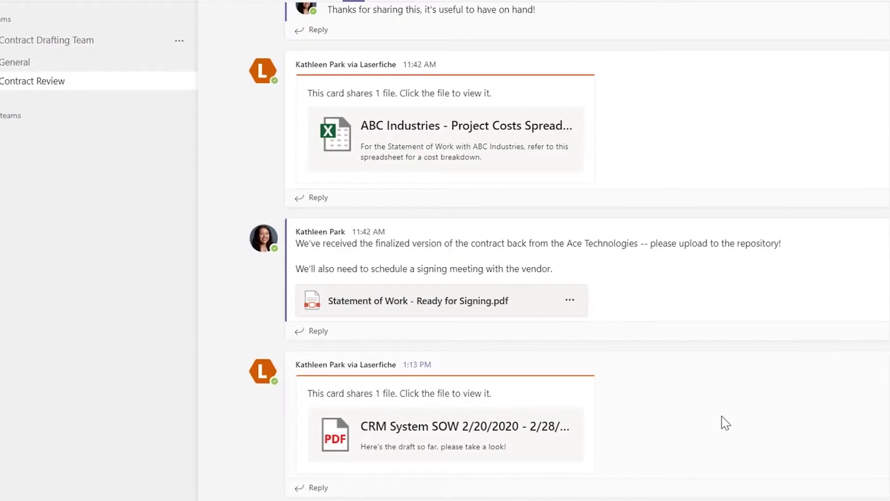
Step: Give the CRM SOW post a thumbs-up and reply 'Looks good!'
click(768, 341)
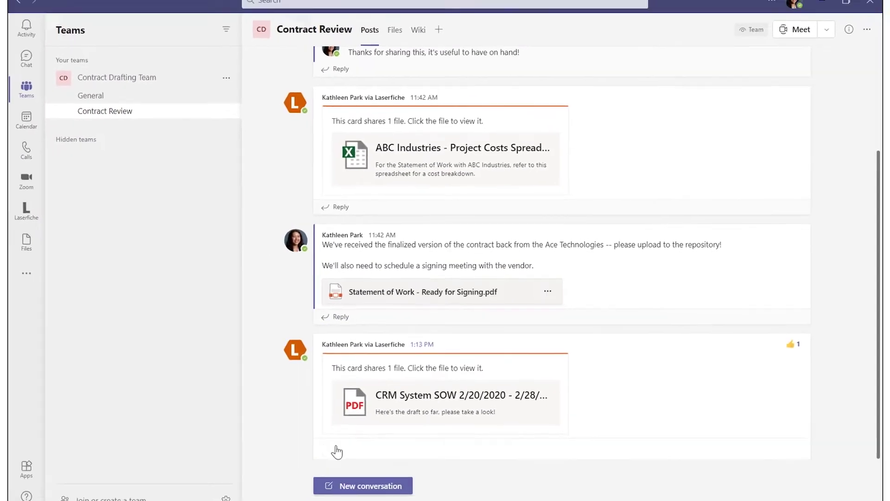
click(337, 452)
text(Looks good!)
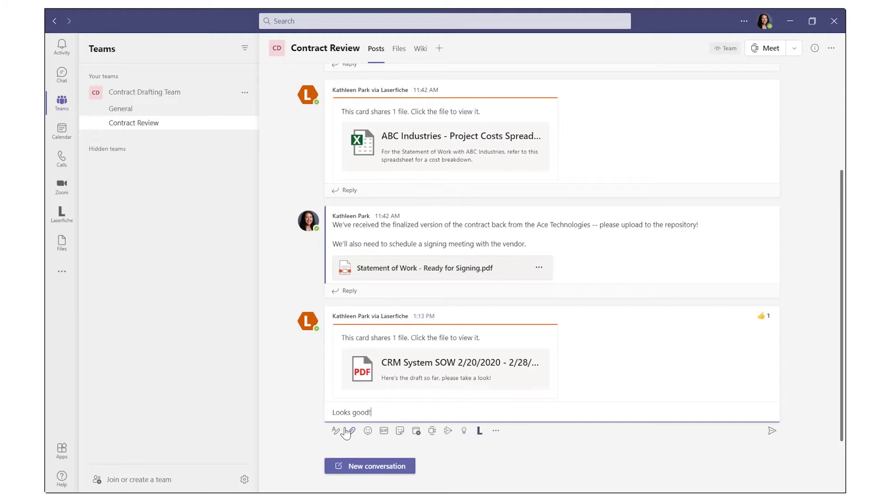
key(Return)
Step: Open the CRM System SOW in the Laserfiche viewer and highlight its opening paragraph
click(383, 354)
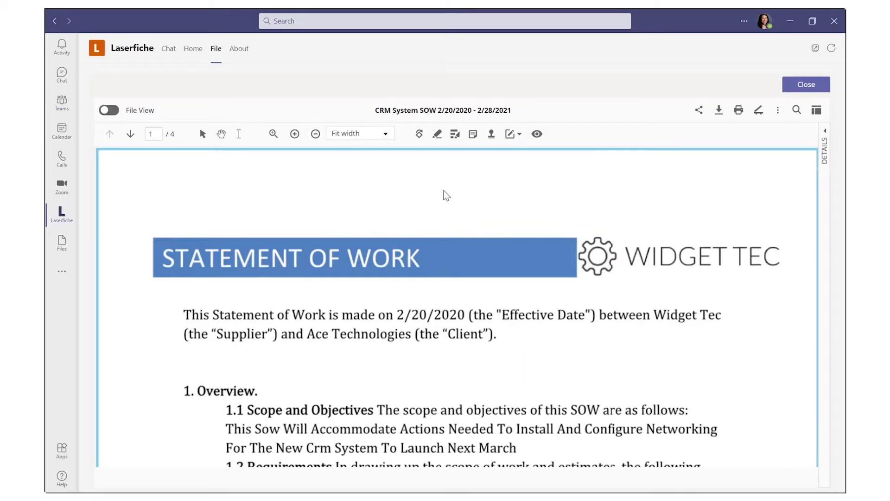
click(441, 138)
drag(174, 297, 226, 331)
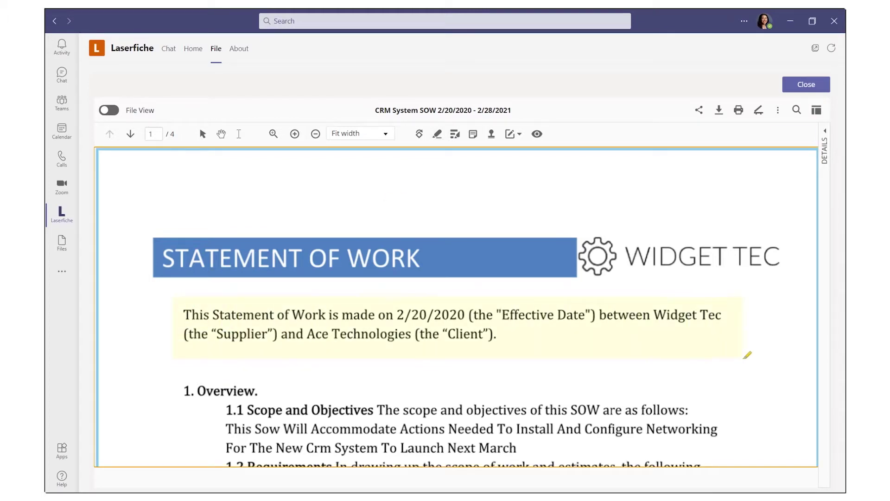
drag(743, 357, 744, 358)
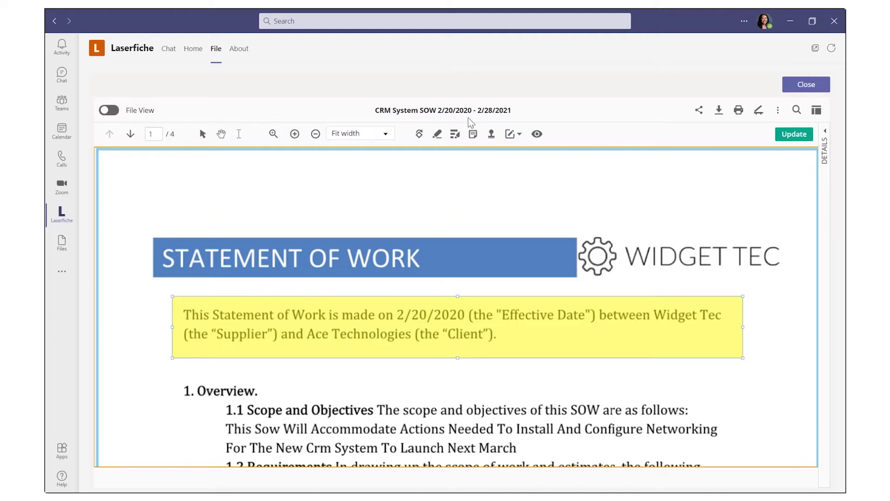
Step: Add a sticky note above the paragraph reading 'Confirm the contract dates'
click(473, 134)
click(471, 290)
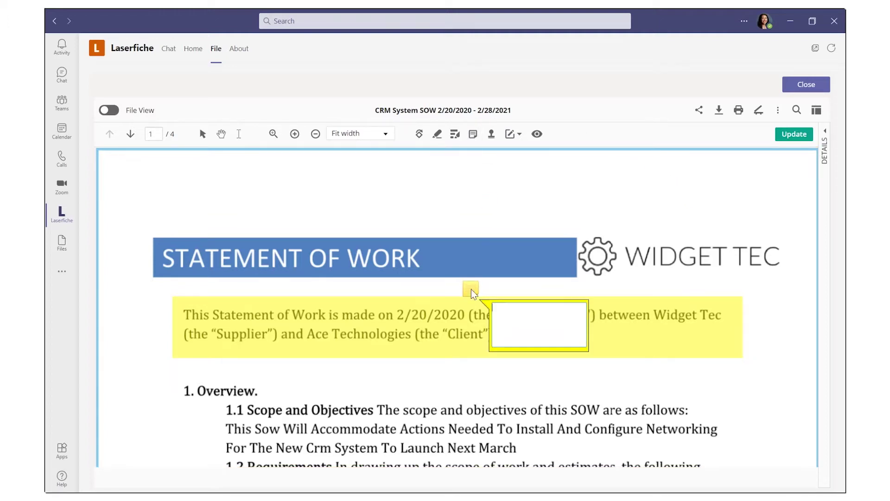
text(Confirm the contract dates)
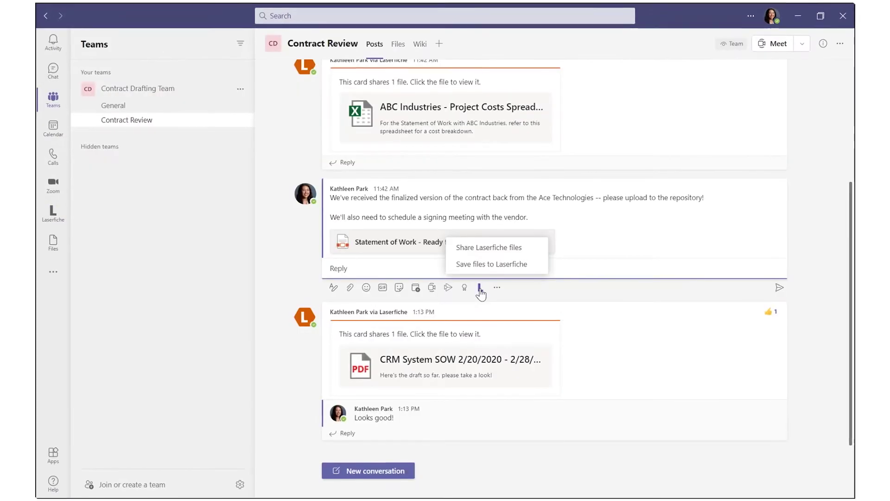
Step: Import Statement of Work - Ready for Signing.pdf into Laserfiche with Company/Entity set to Ace Technologies
click(492, 264)
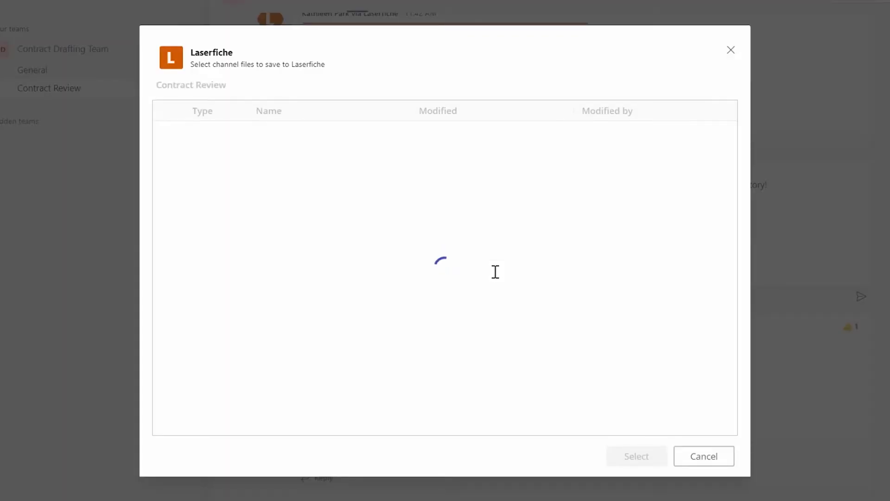
click(169, 135)
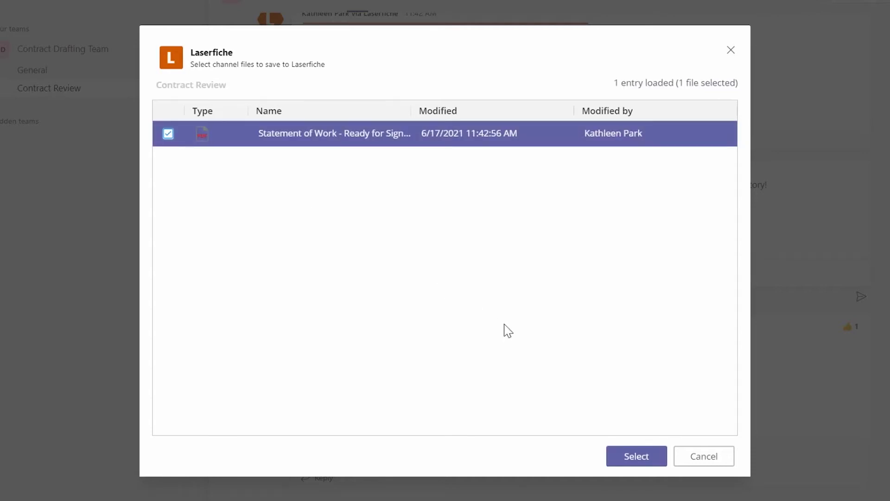
click(626, 458)
click(627, 451)
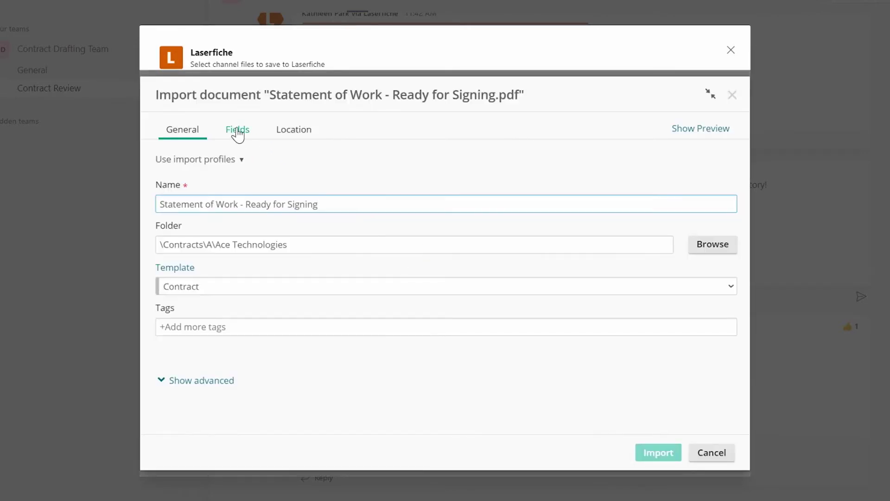
click(237, 130)
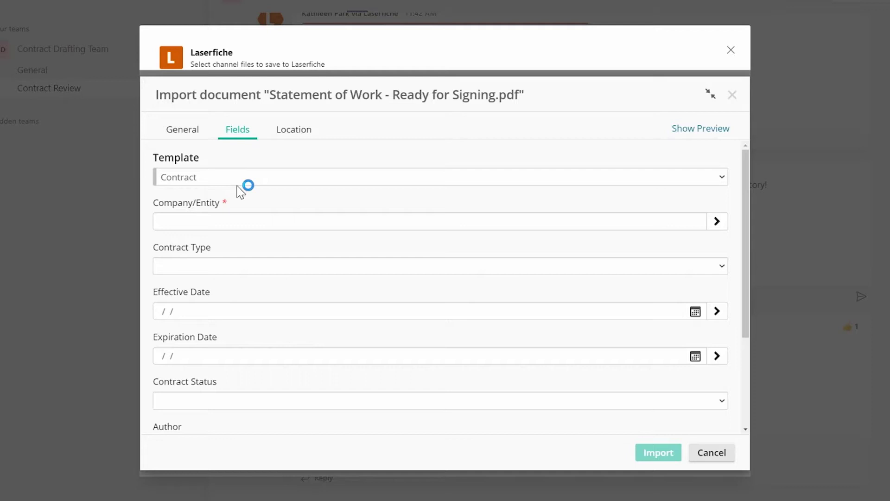
click(234, 218)
text(Ace Technologies)
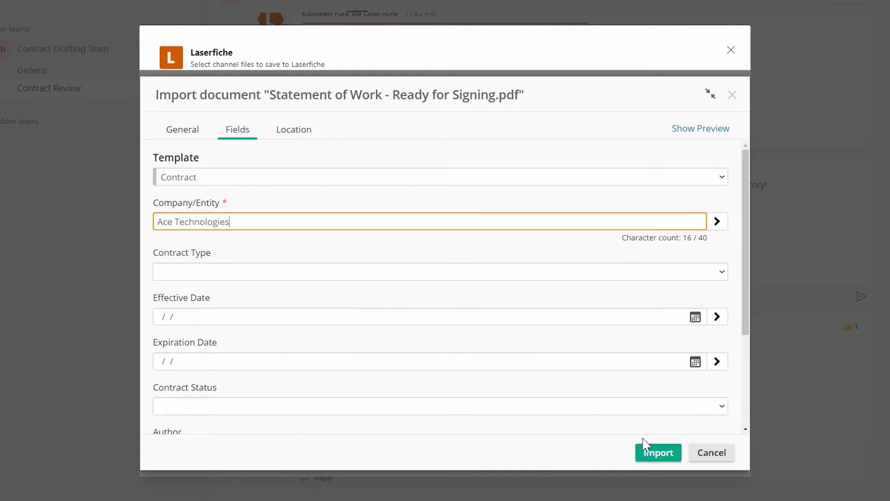
click(645, 446)
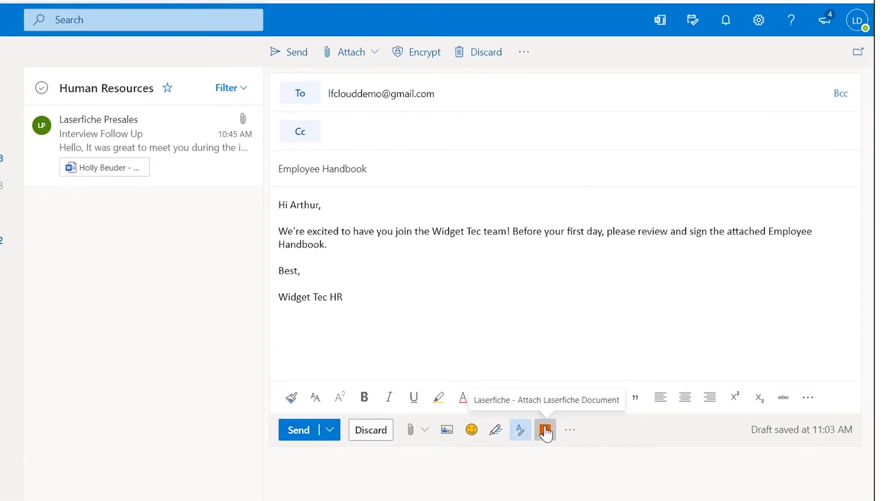
Step: Attach the Employee Handbook from the Laserfiche Policies folder to the email draft
click(545, 430)
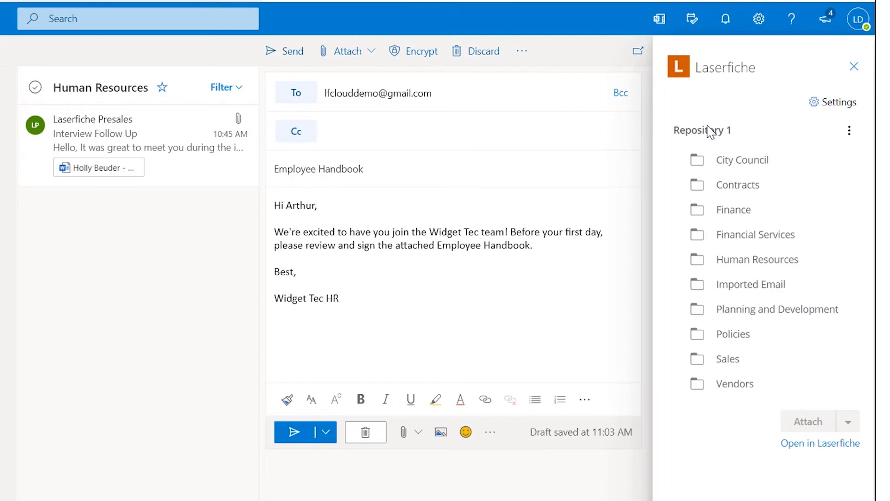
double_click(791, 336)
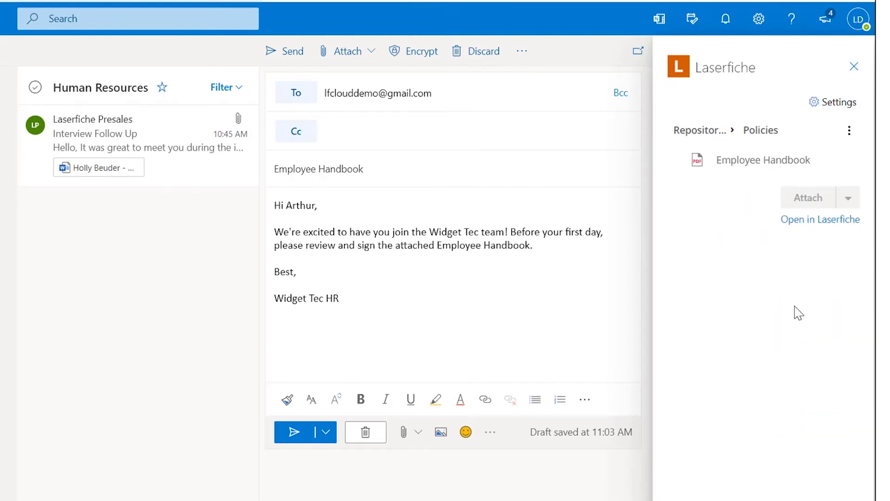
click(820, 173)
click(847, 200)
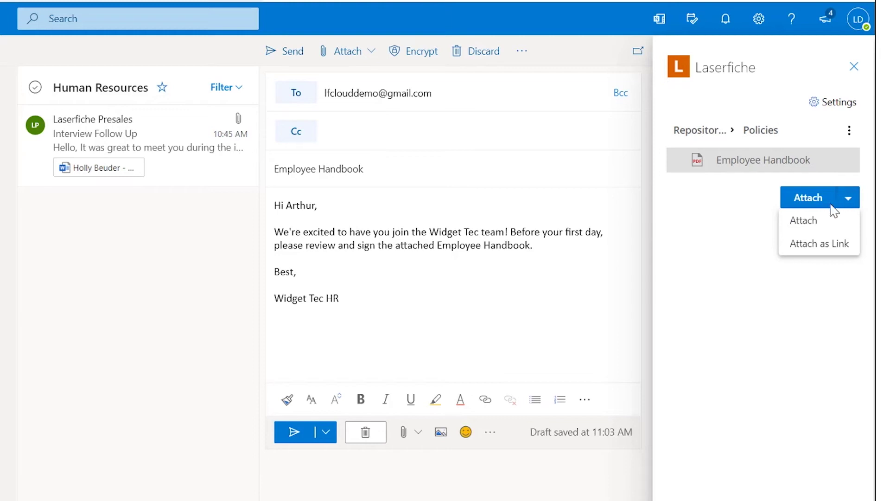
click(818, 221)
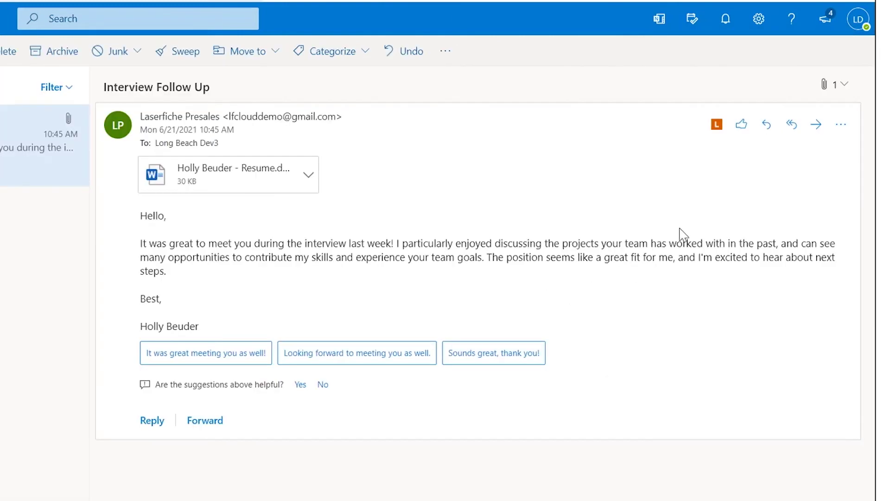
Step: Save the Interview Follow Up email to Laserfiche, storing the résumé attachment as a separate document
click(717, 124)
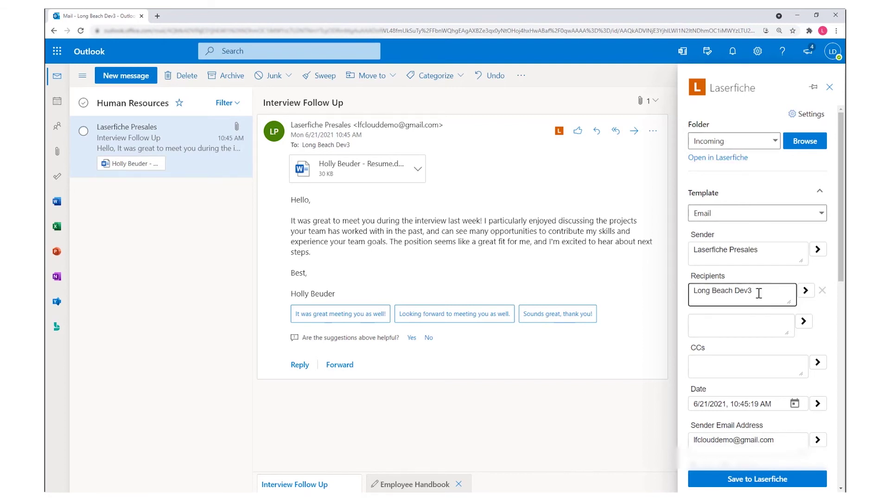
scroll(759, 332, down, 1)
scroll(760, 343, down, 10)
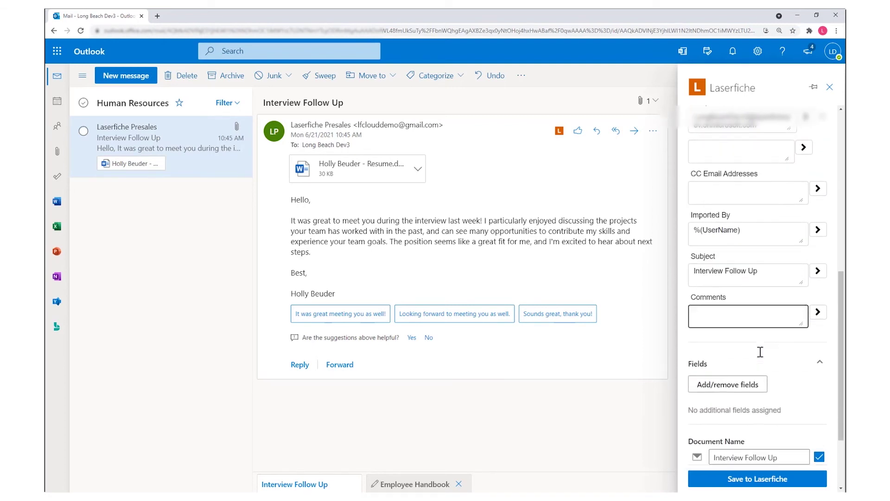
scroll(761, 357, down, 2)
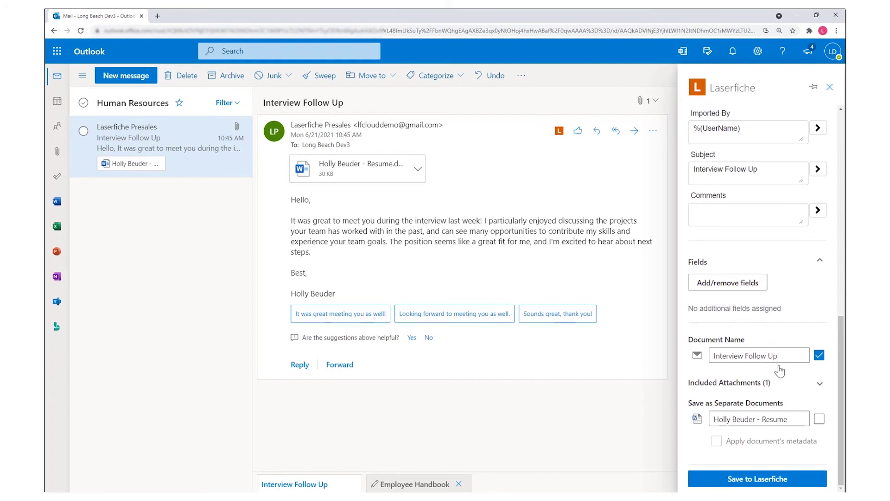
click(819, 419)
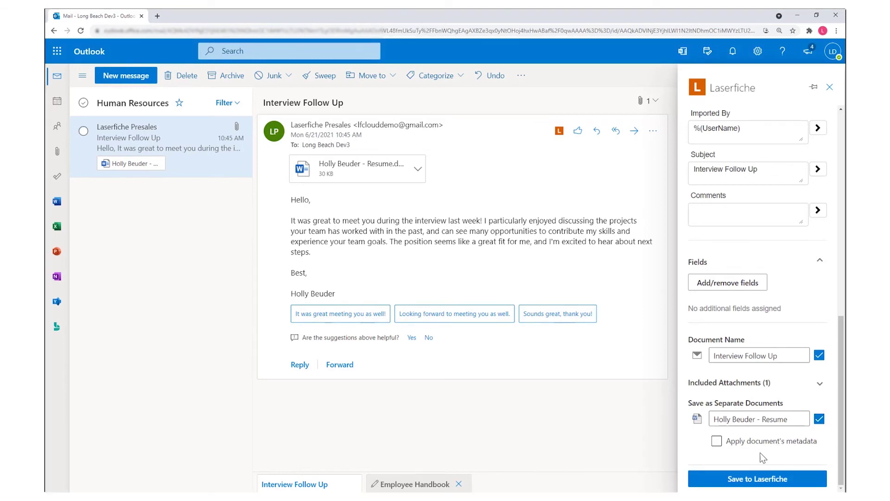
click(753, 479)
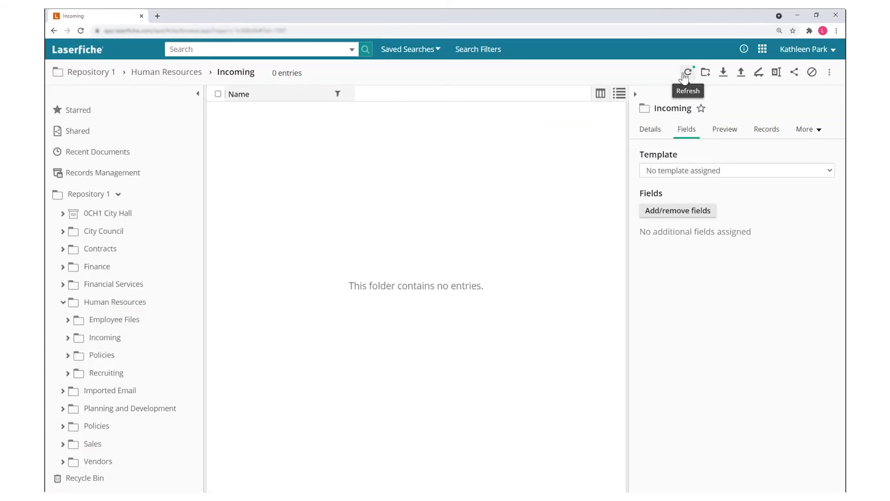
Step: Refresh the Incoming folder and open the Interview Follow Up email in the document viewer
click(687, 74)
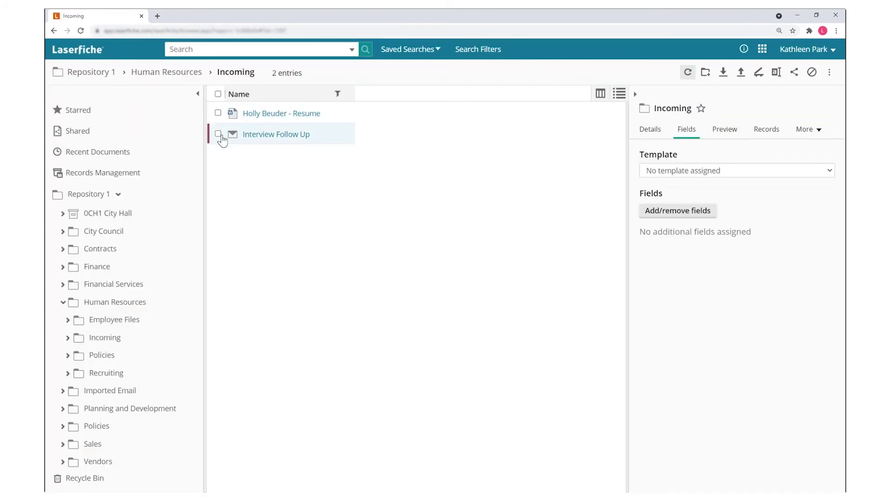
click(252, 135)
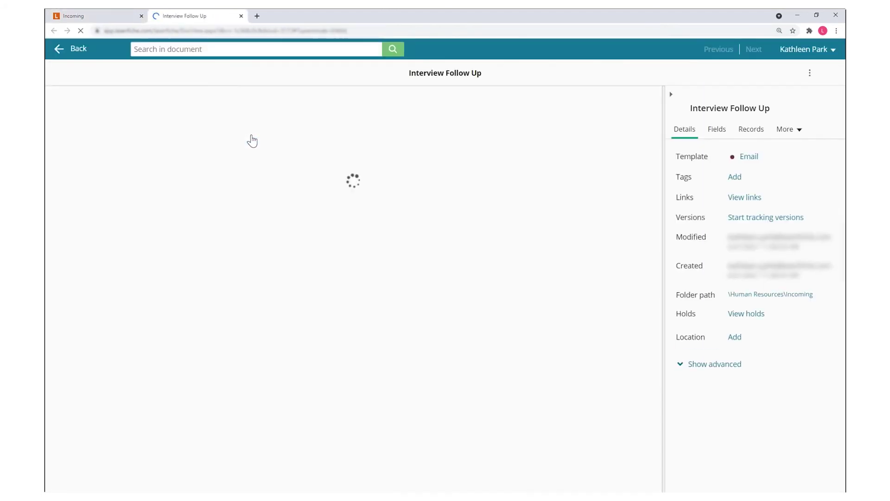